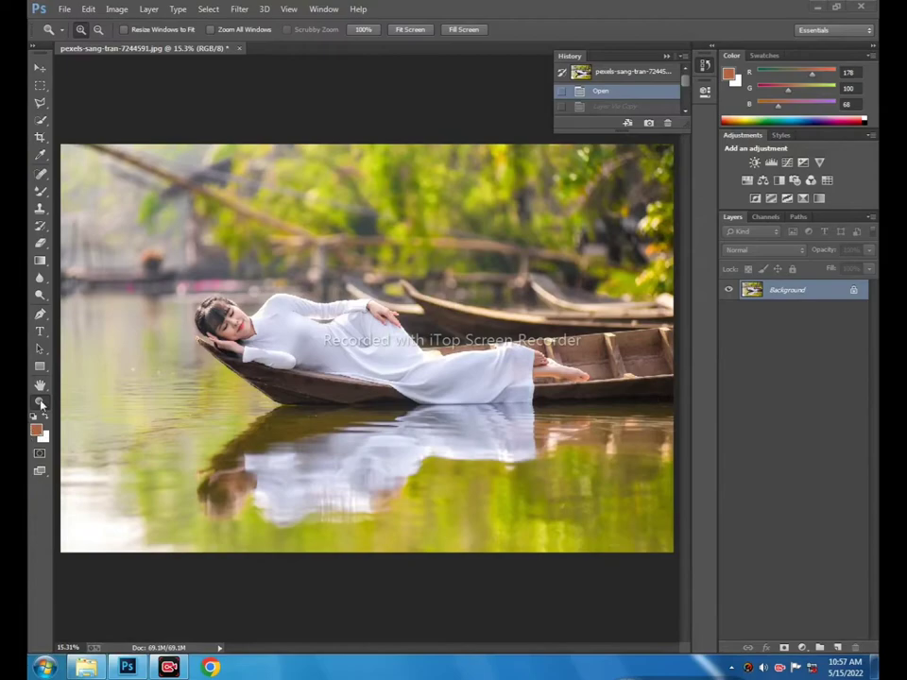
- Check the woman's face up close, refit the photo, and bring up the Background layer's menu to duplicate it
left_click_drag(197, 300, 283, 345)
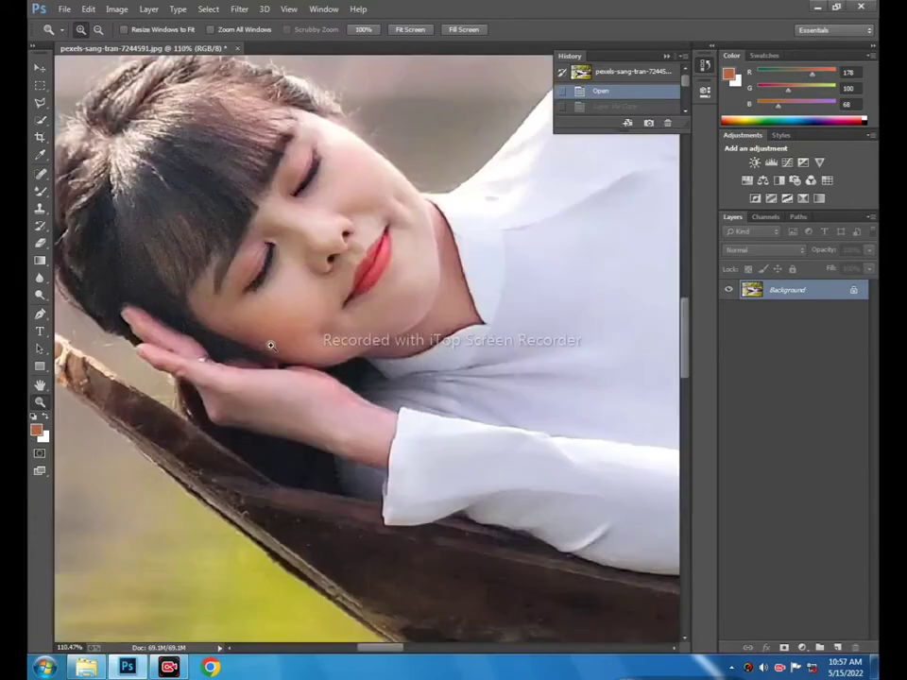
right_click(271, 347)
left_click(309, 355)
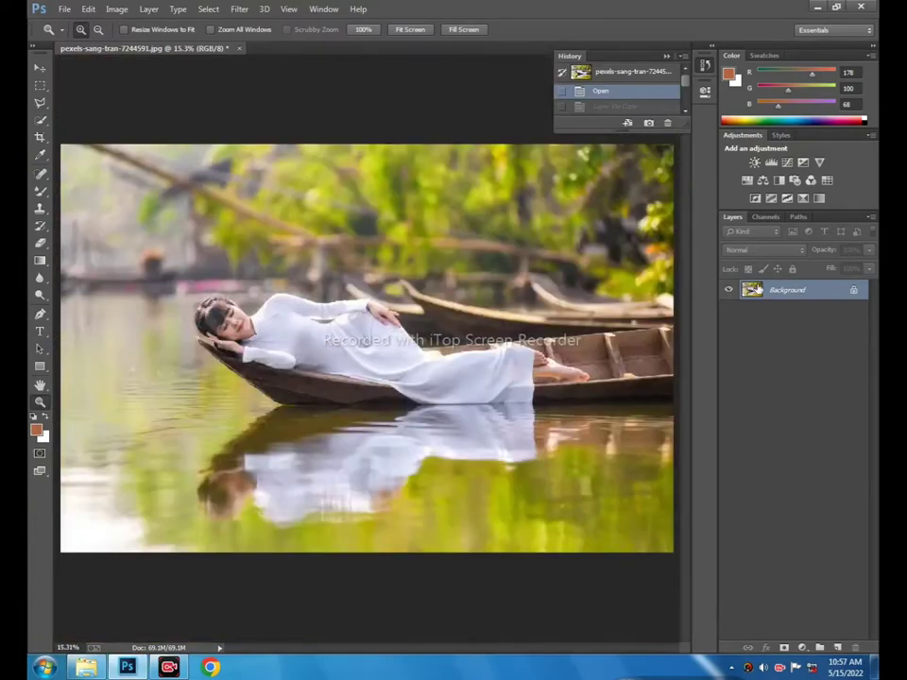
right_click(758, 289)
- Create a Background copy layer and convert the image to Lab Color without flattening
left_click(758, 314)
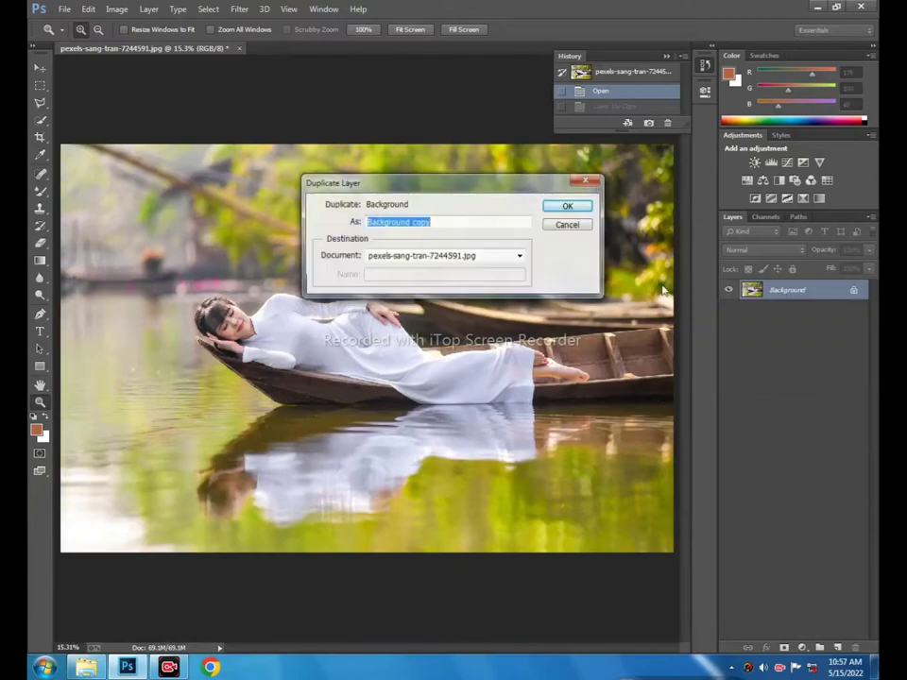
left_click(568, 206)
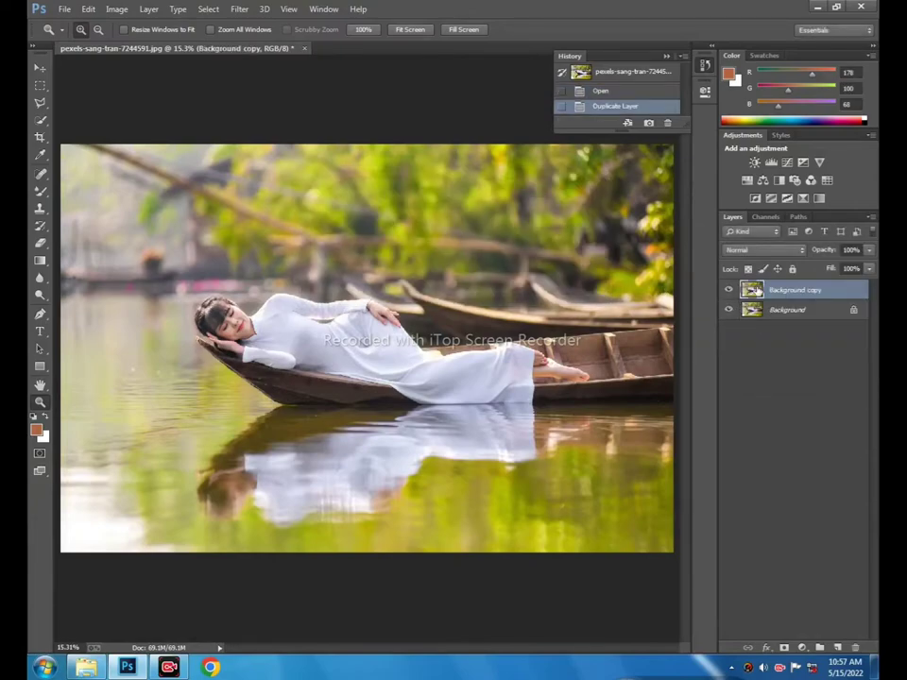
left_click(119, 9)
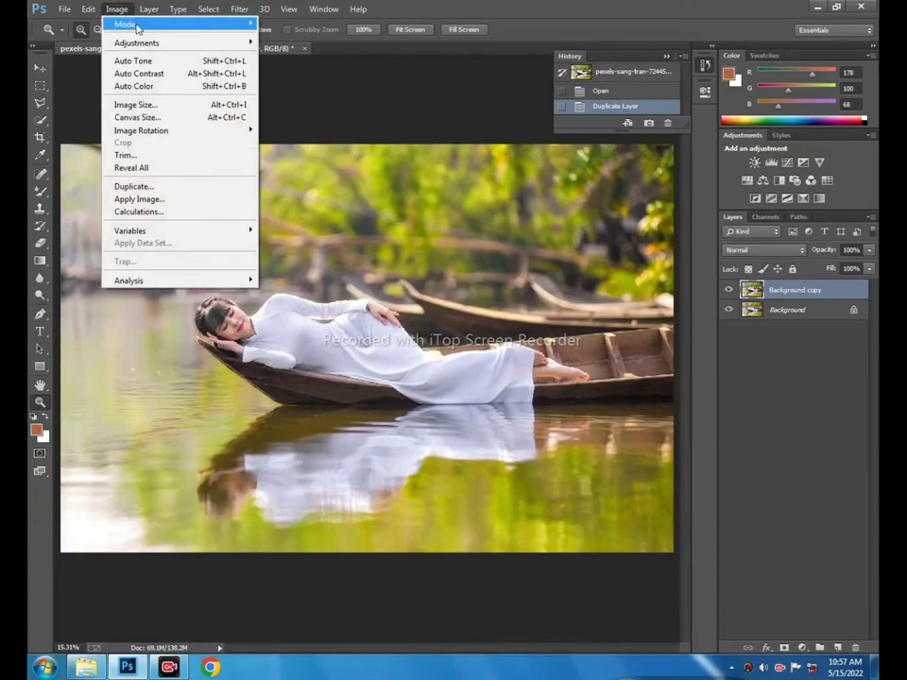
mouse_move(127, 24)
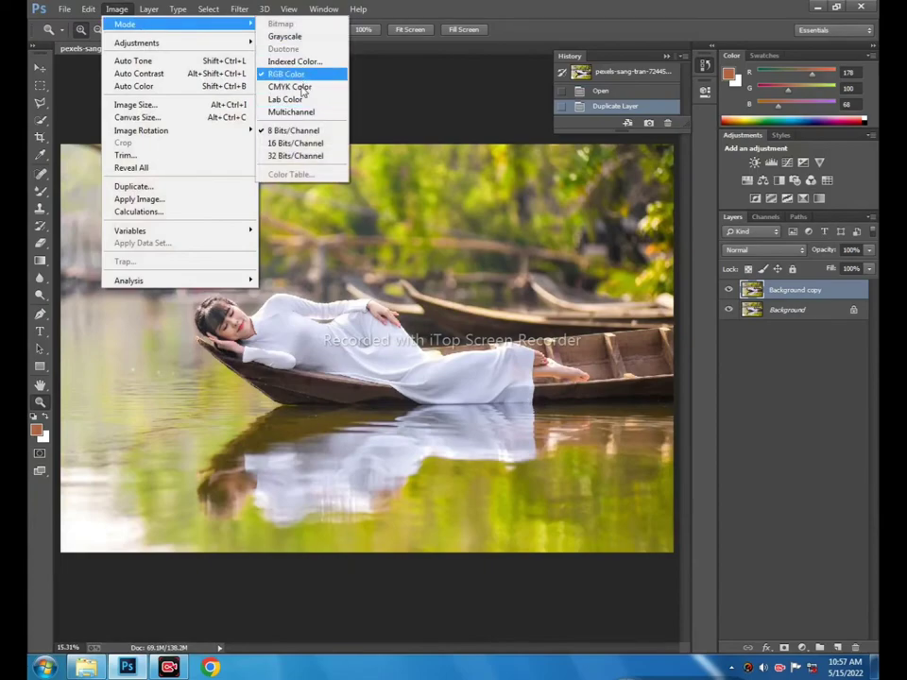
left_click(285, 99)
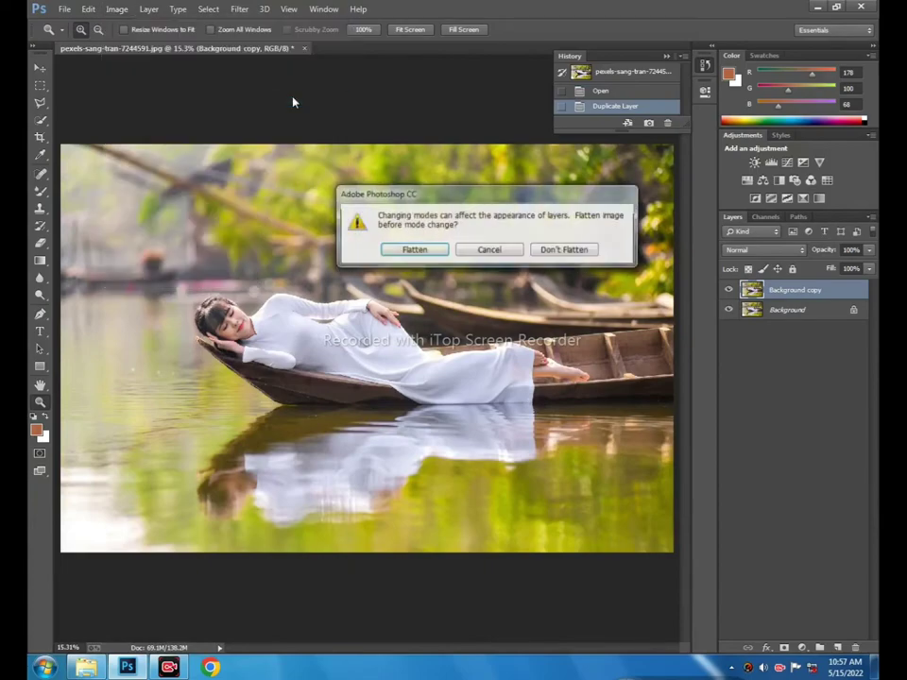
left_click(563, 251)
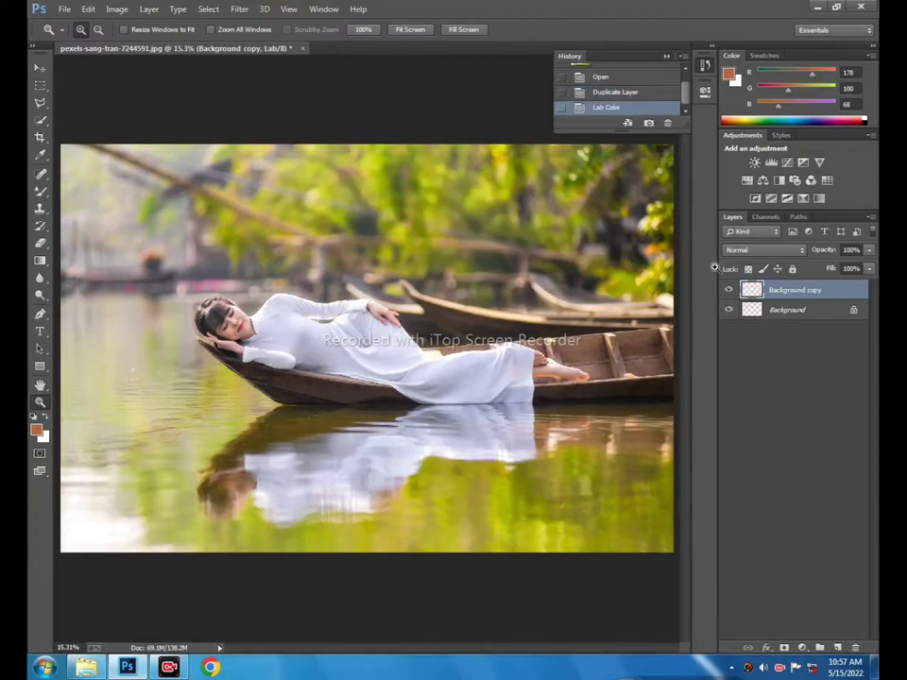
- Copy the entire a channel and paste it over the b channel, then return to Layers
left_click(772, 218)
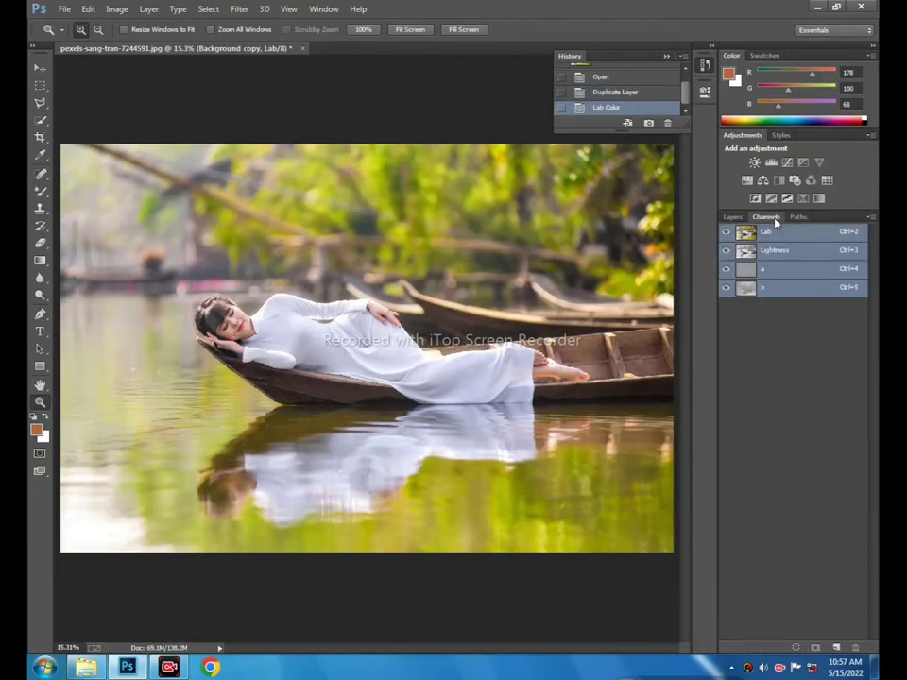
left_click(771, 270)
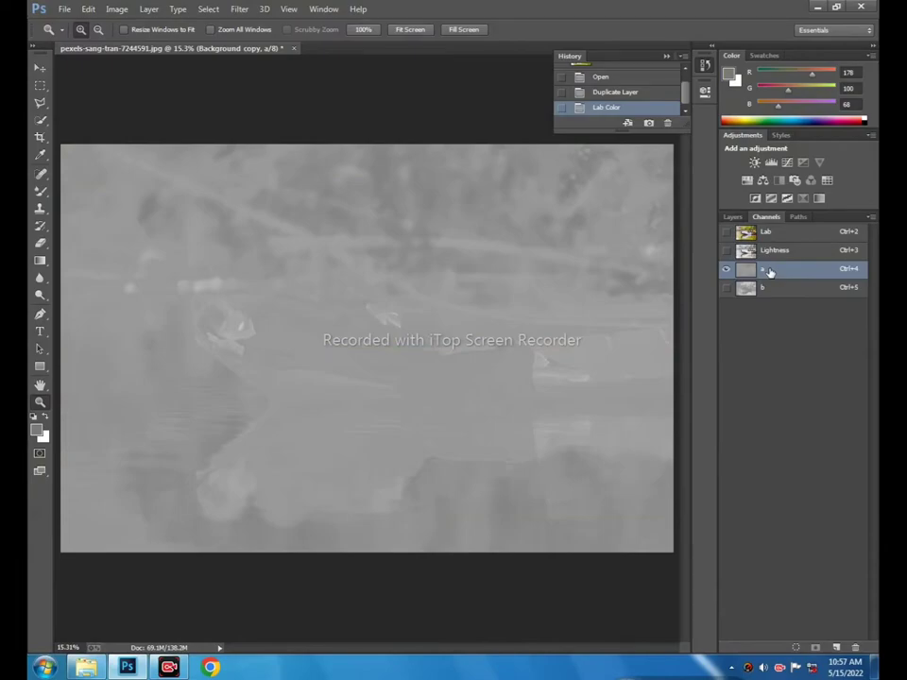
key("ctrl+a")
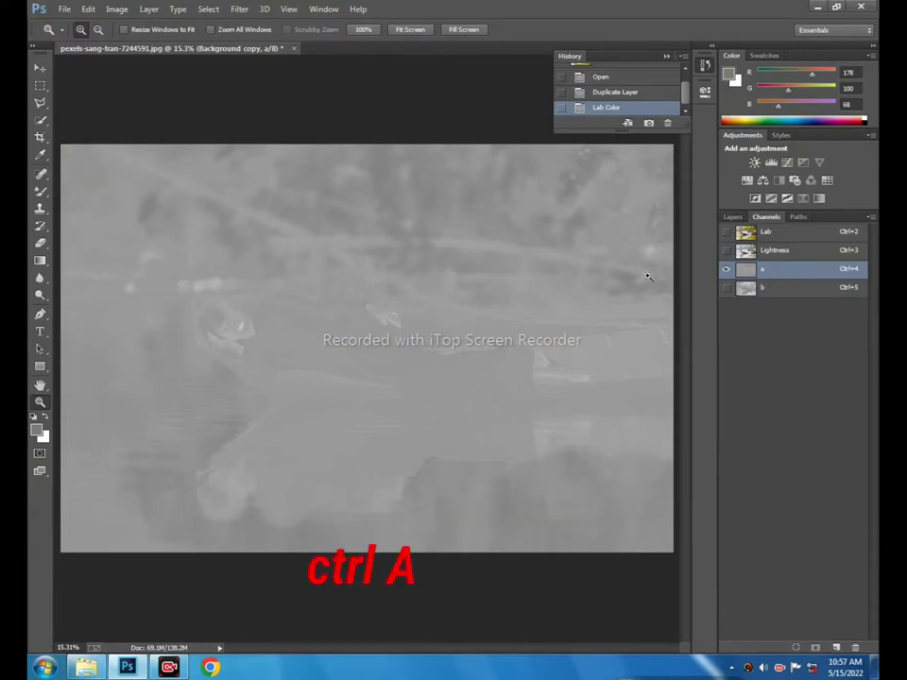
key("ctrl+c")
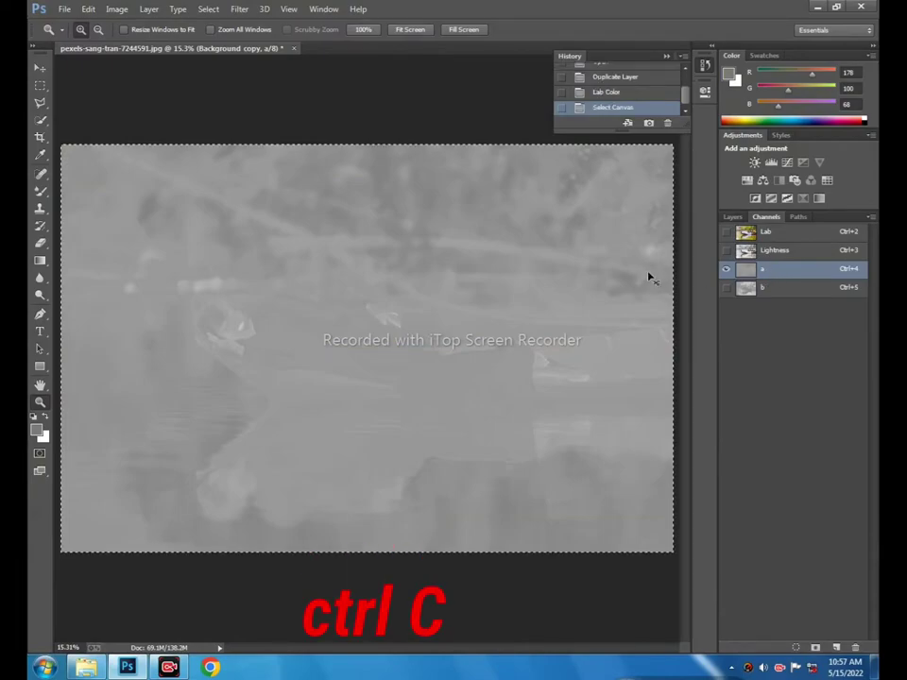
left_click(758, 286)
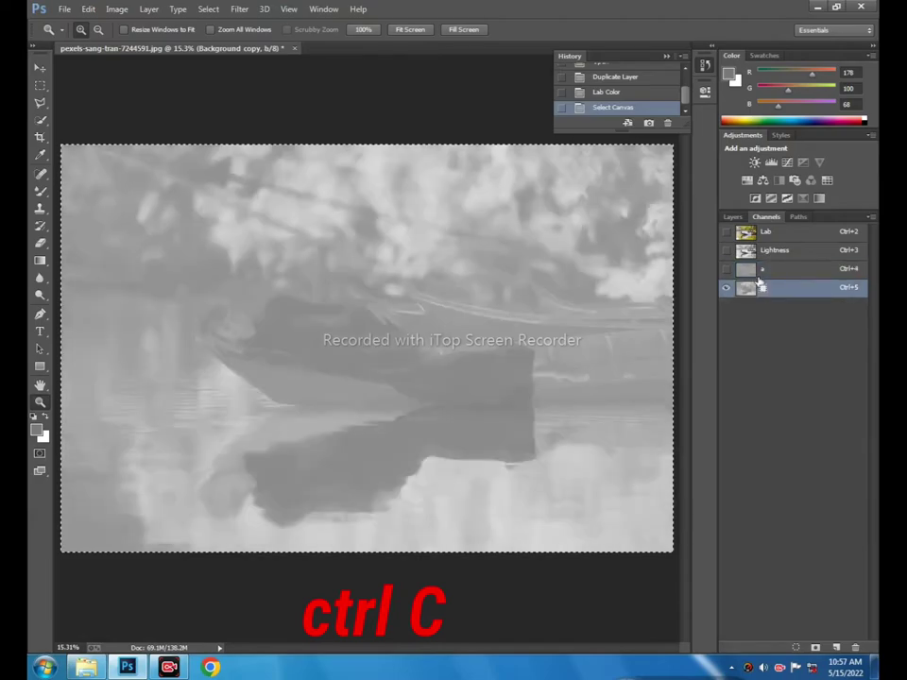
key("ctrl+v")
left_click(741, 218)
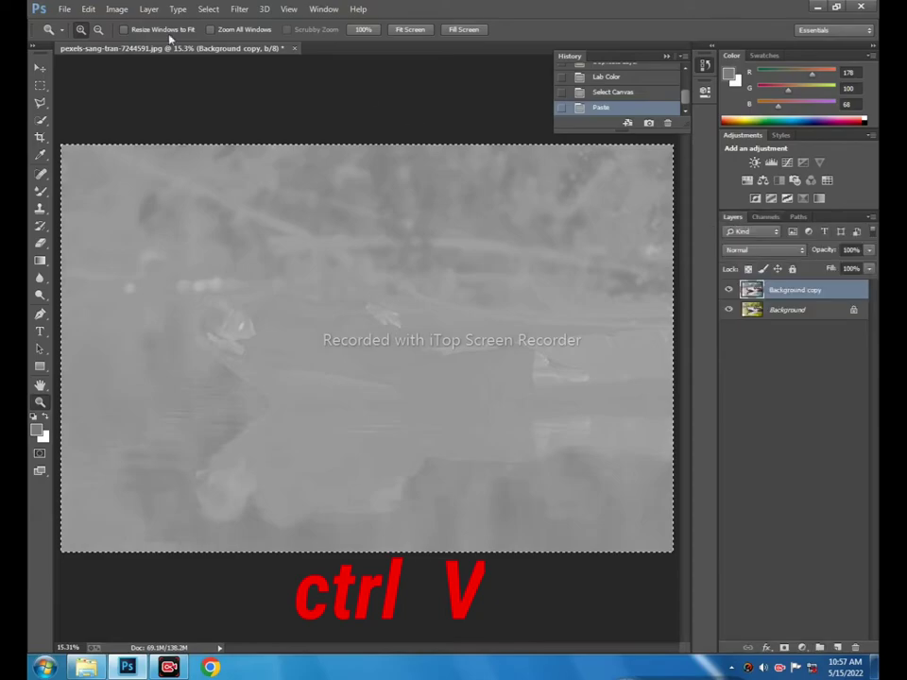
left_click(119, 10)
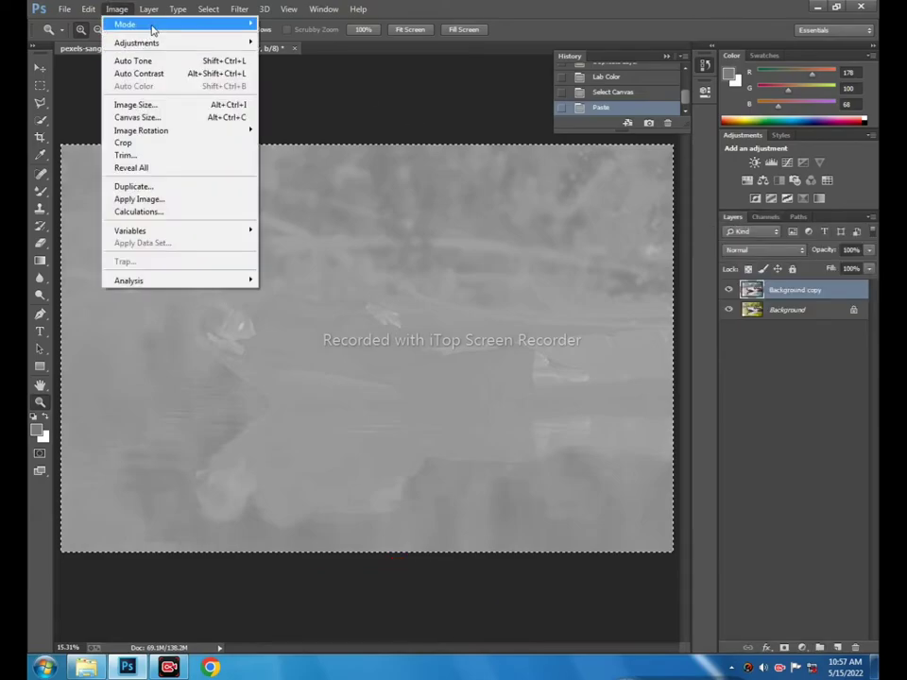
- Convert the image back to RGB Color, keeping both layers unflattened
mouse_move(125, 25)
left_click(284, 75)
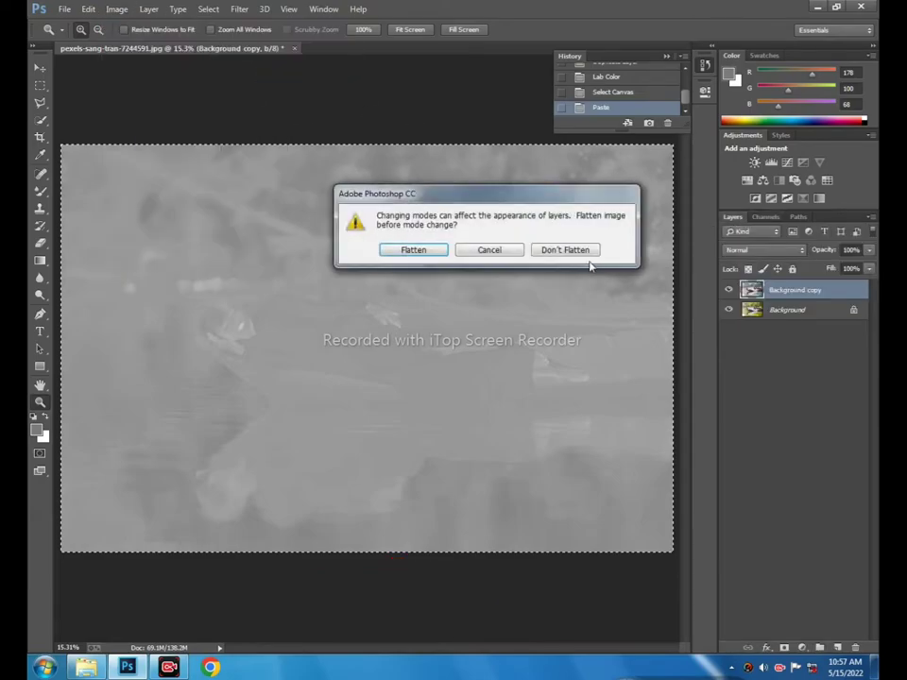
left_click(559, 250)
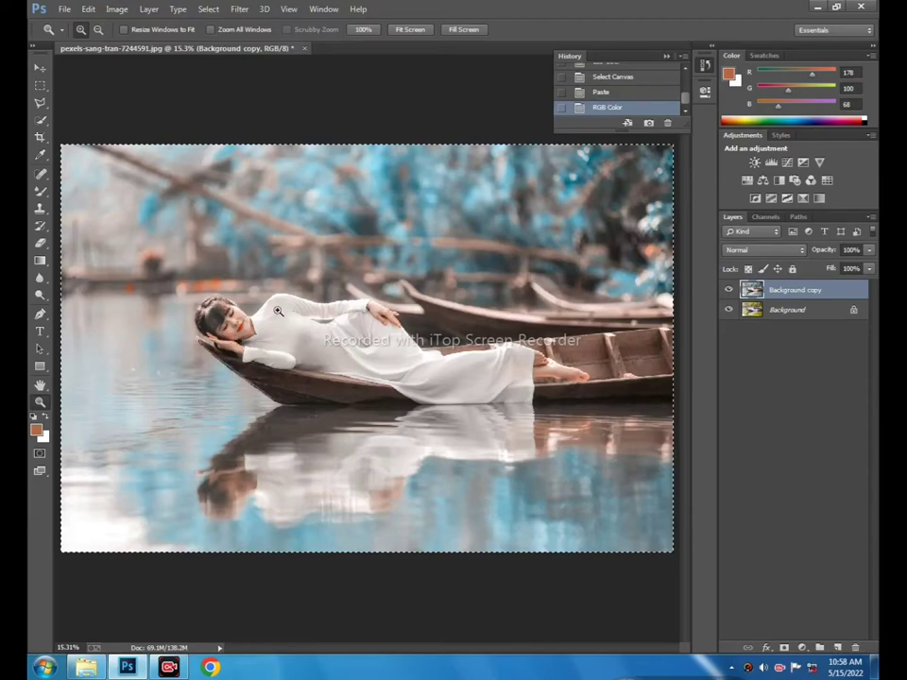
- Inspect the recoloured face, then merge visible layers into a single Background layer
left_click_drag(208, 296, 274, 349)
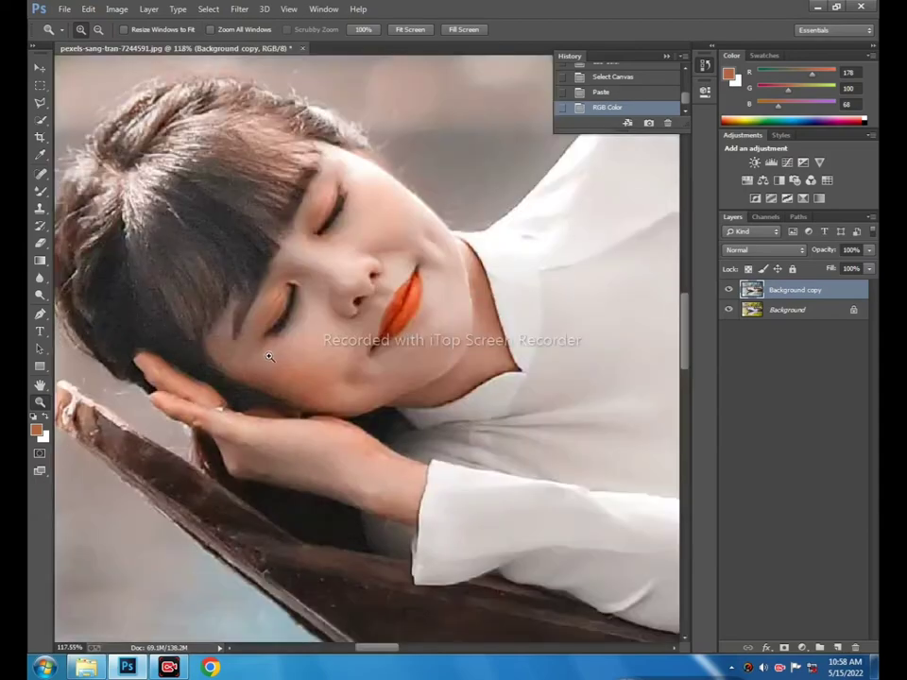
right_click(282, 338)
left_click(311, 337)
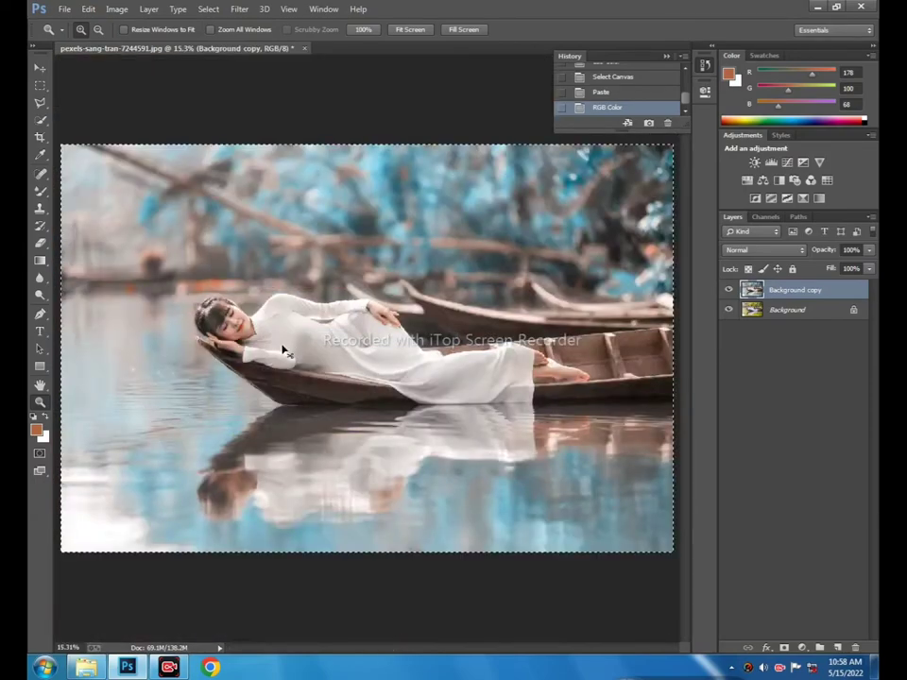
right_click(727, 290)
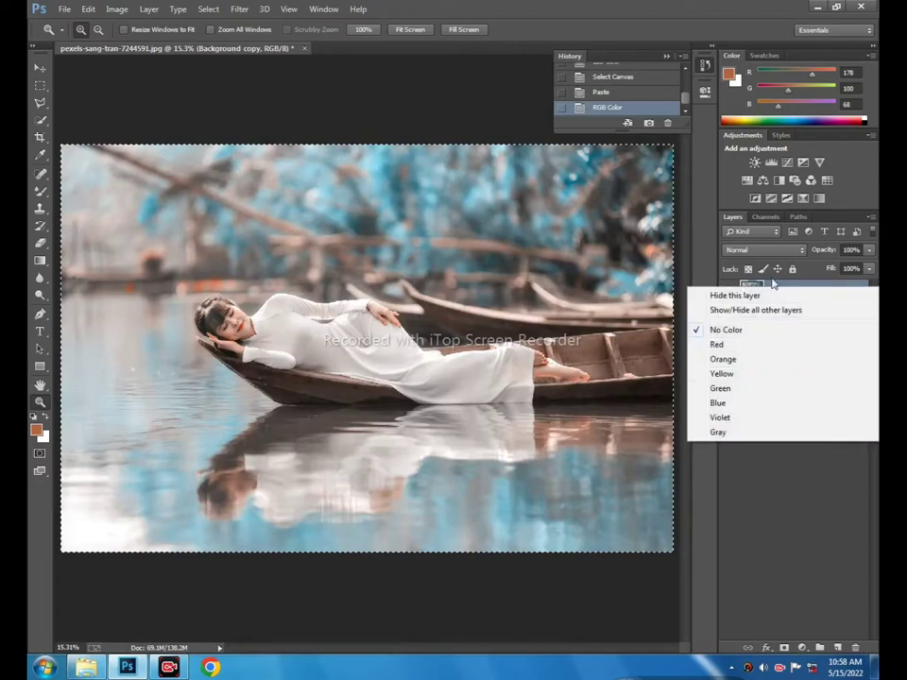
left_click(773, 283)
right_click(798, 296)
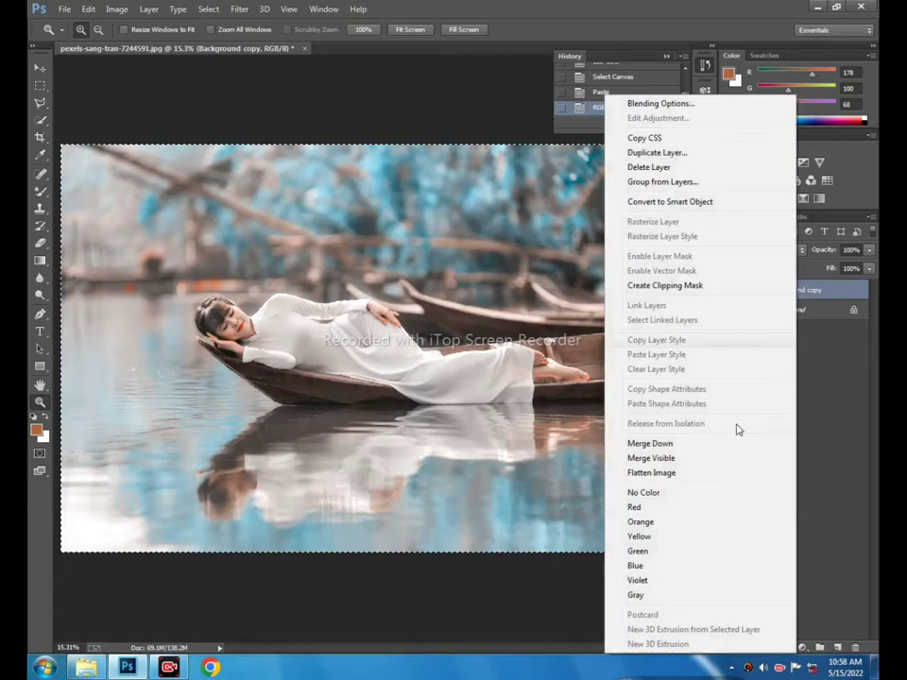
left_click(662, 458)
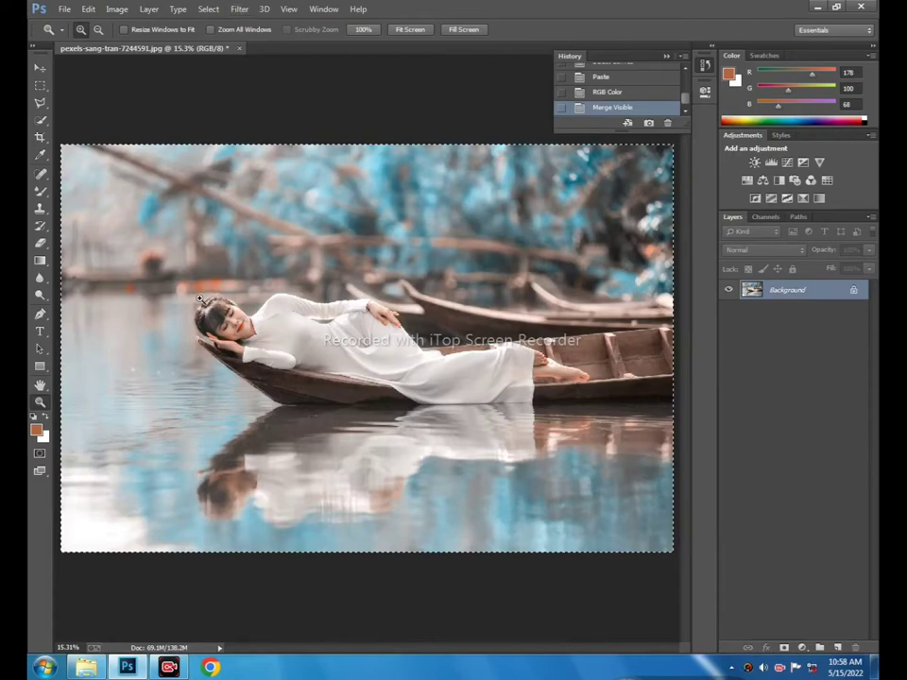
- Smooth the cheek skin with the Mixer Brush (Wet 9%, Load 75%, Mix 90%), size 40
left_click_drag(199, 298, 263, 364)
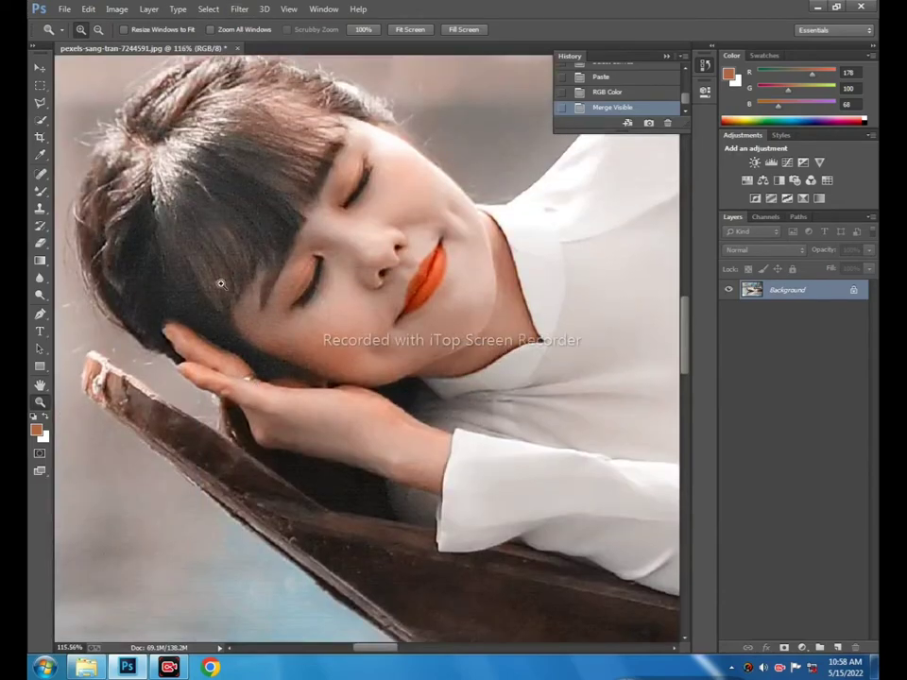
key("b")
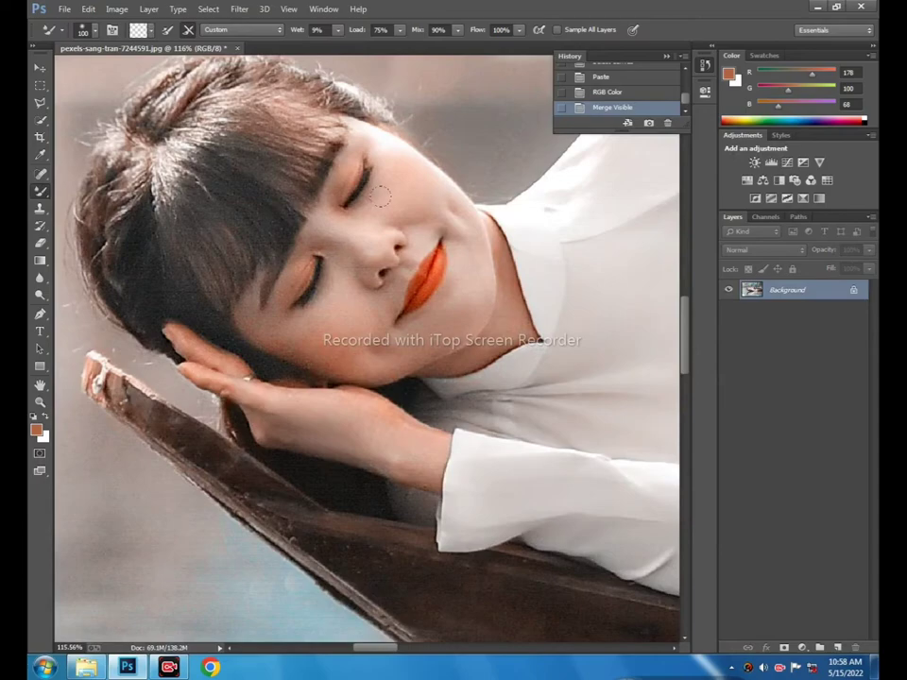
key("bracketleft")
key("bracketleft")
key("bracketleft")
key("bracketleft")
key("bracketleft")
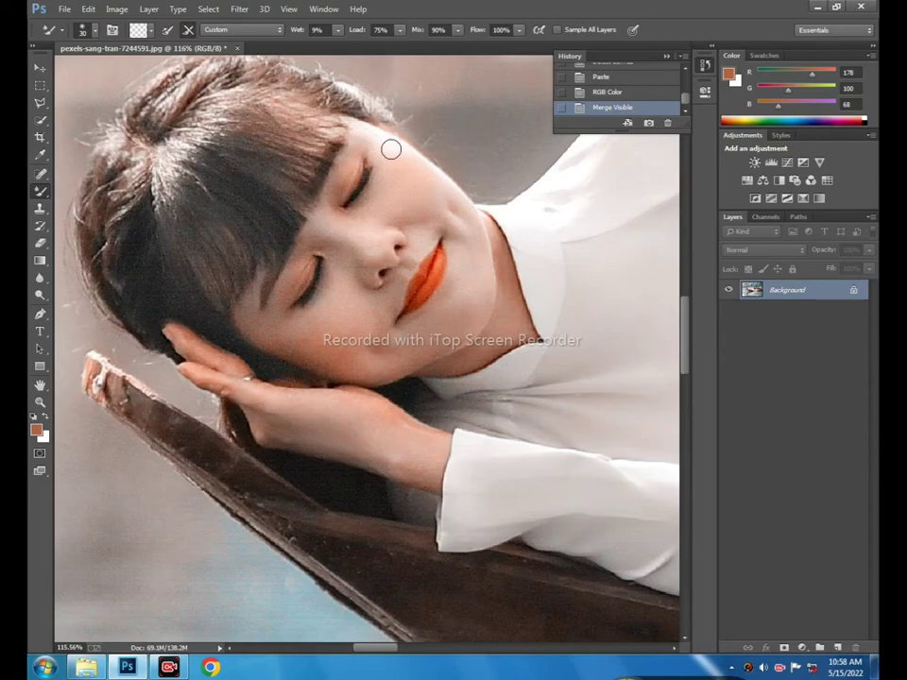
mouse_move(391, 149)
left_mouse_down()
mouse_move(445, 199)
mouse_move(448, 222)
mouse_move(425, 212)
left_mouse_up()
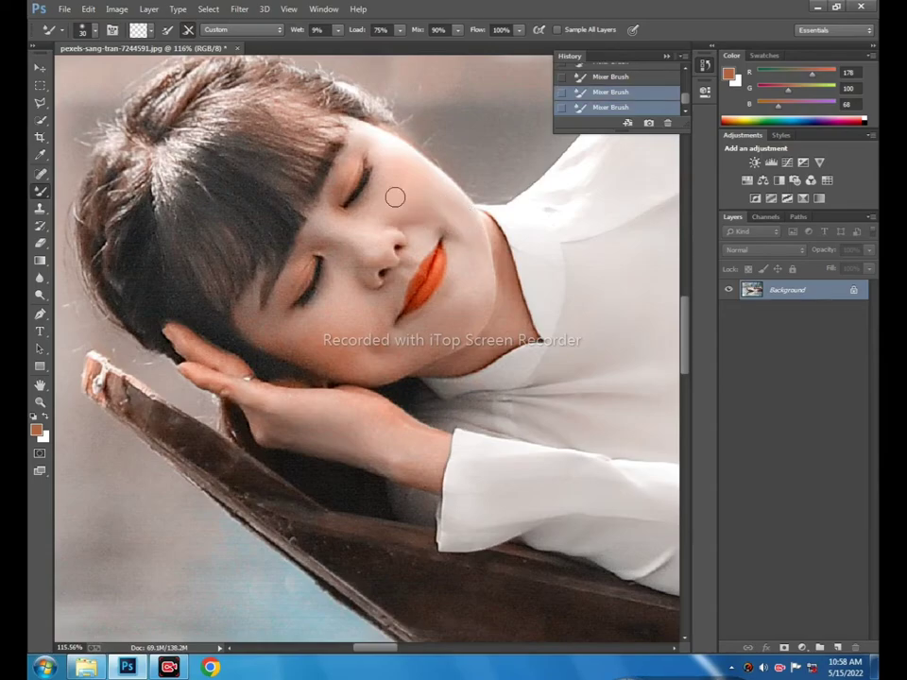
key("bracketright")
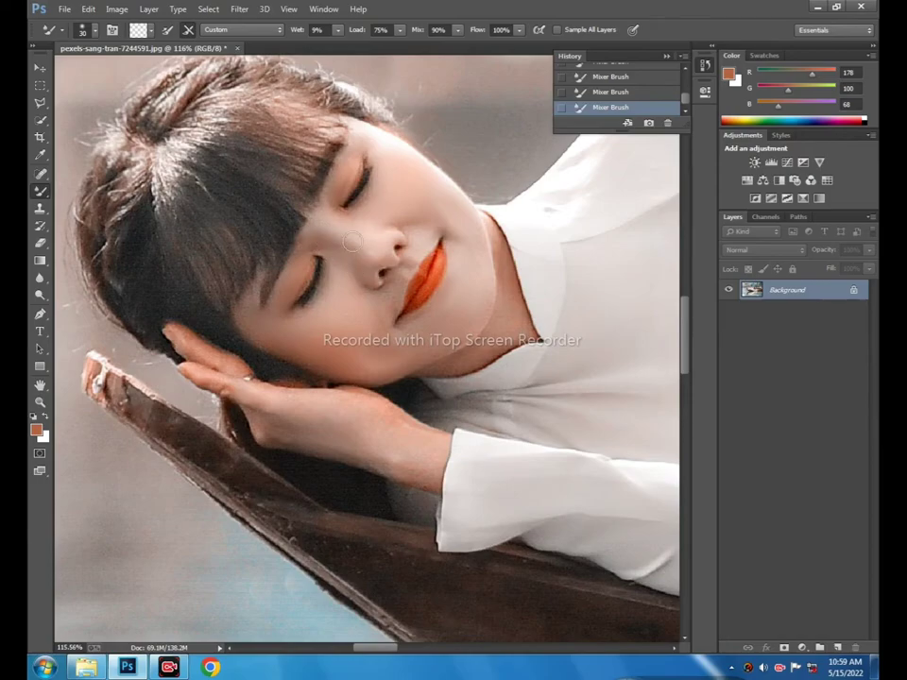
- Smooth the face and neck skin at brush sizes 30–40, then fit the photo on screen
scroll(428, 267, "down", 2)
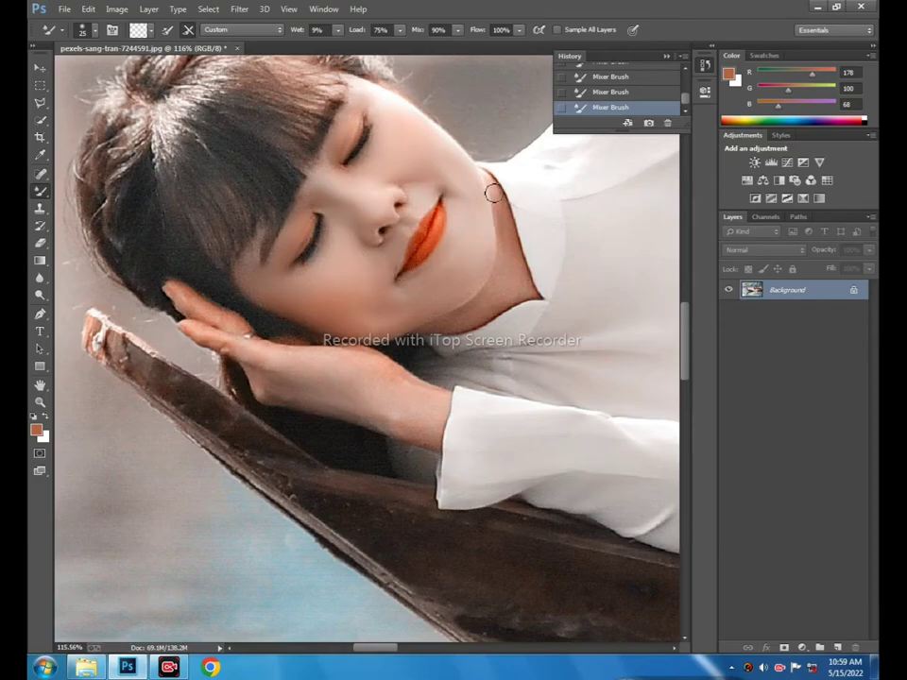
key("bracketleft")
key("bracketright")
key("bracketright")
key("bracketright")
key("bracketright")
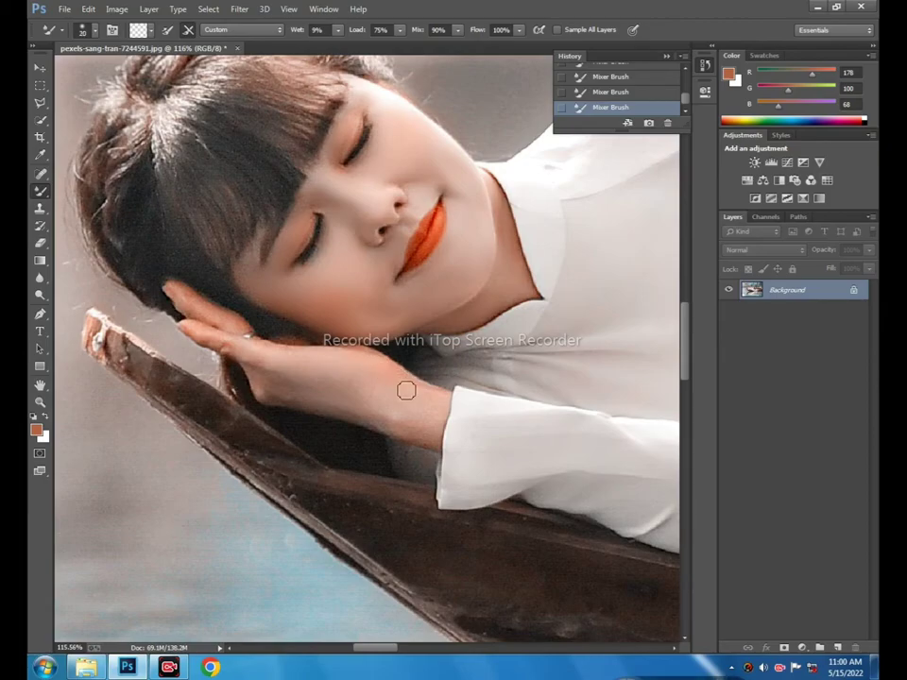
key("bracketright")
key("bracketright")
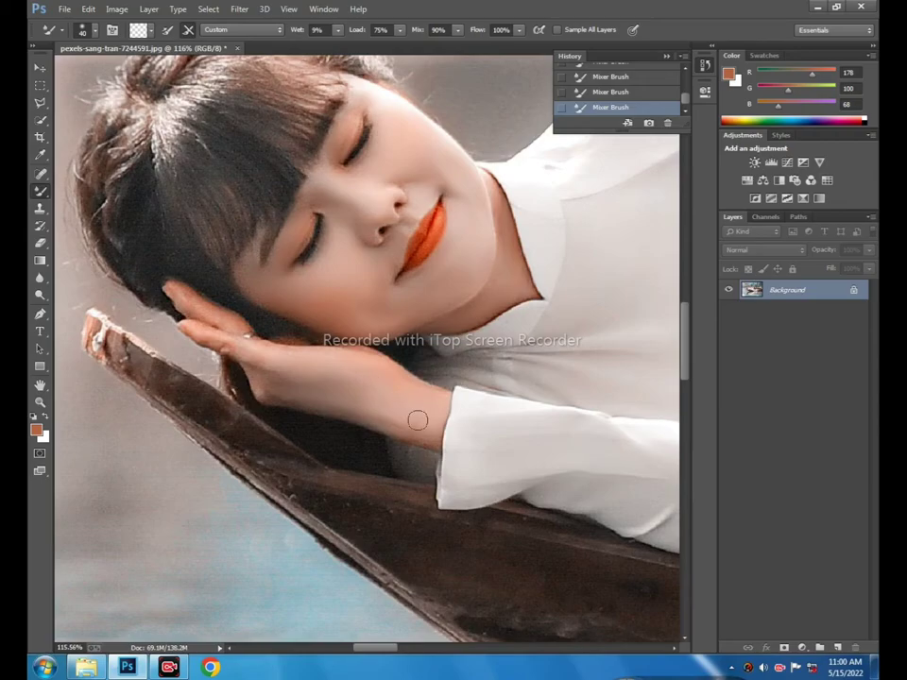
left_click(40, 402)
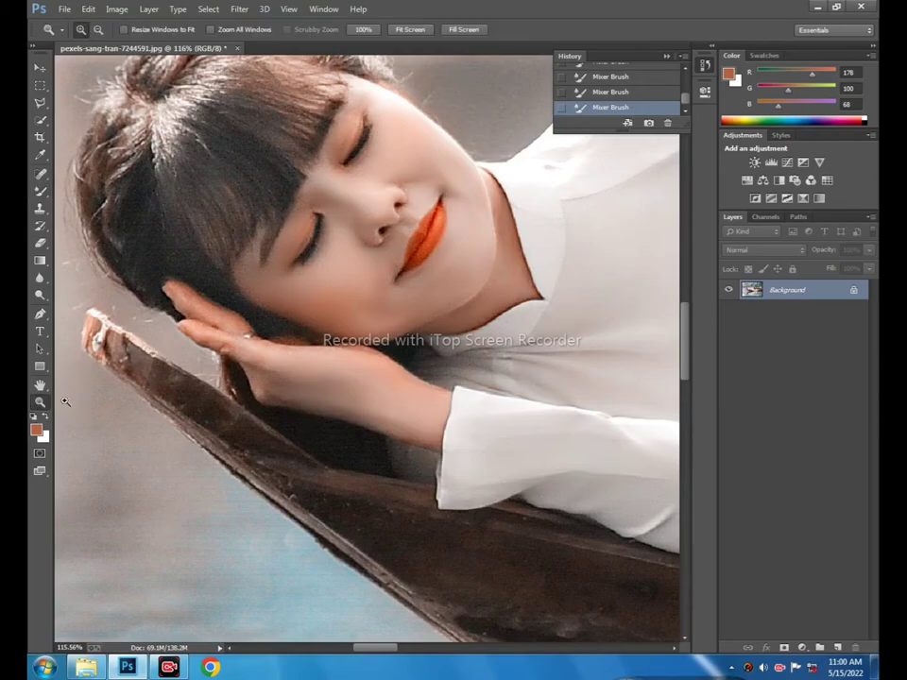
right_click(144, 387)
left_click(167, 391)
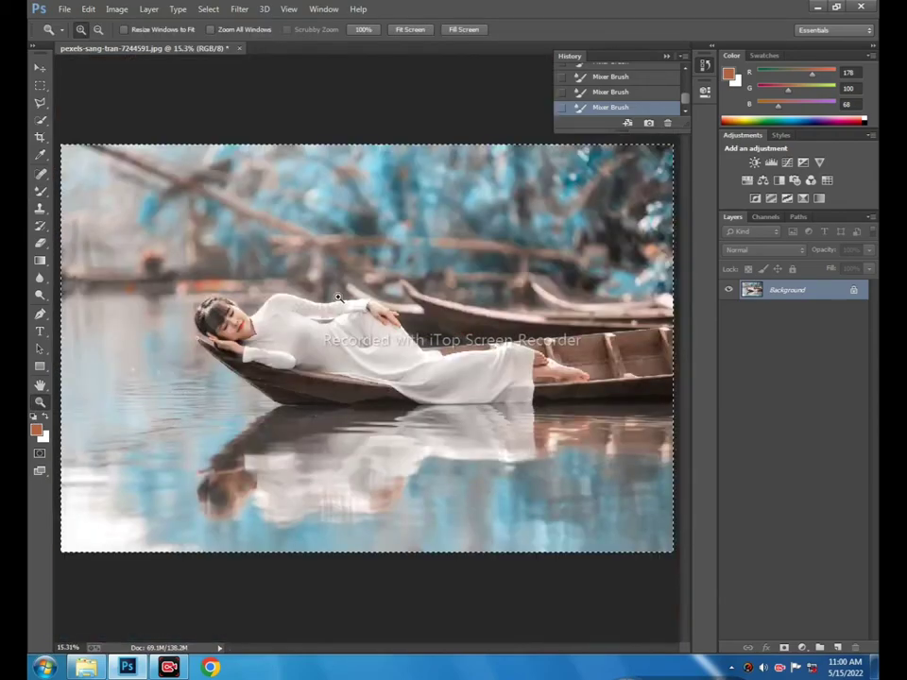
- Smooth the skin of her hand resting on the dress with the Mixer Brush
left_click_drag(338, 297, 402, 319)
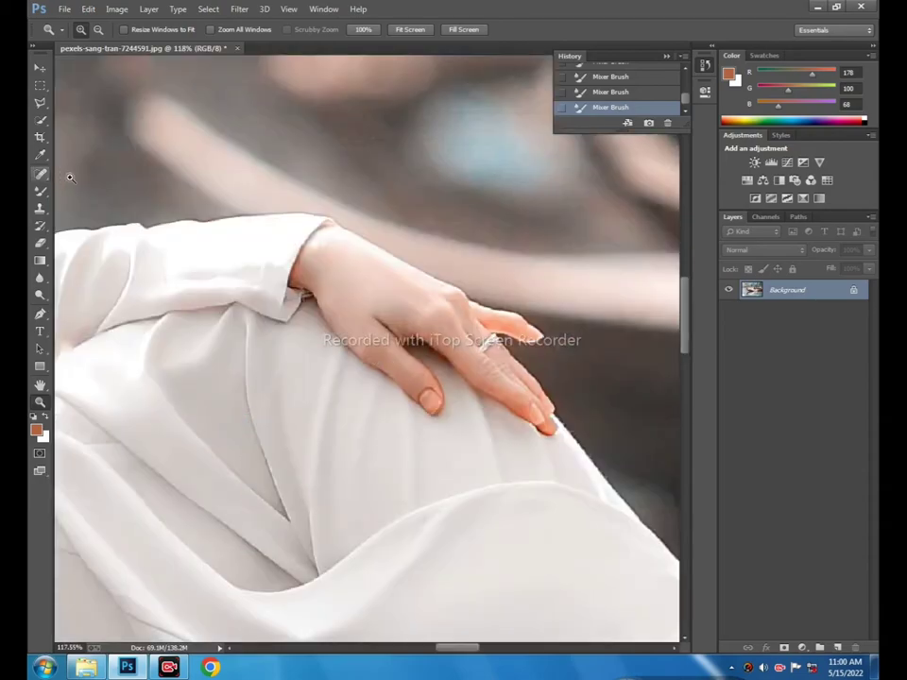
left_click(40, 190)
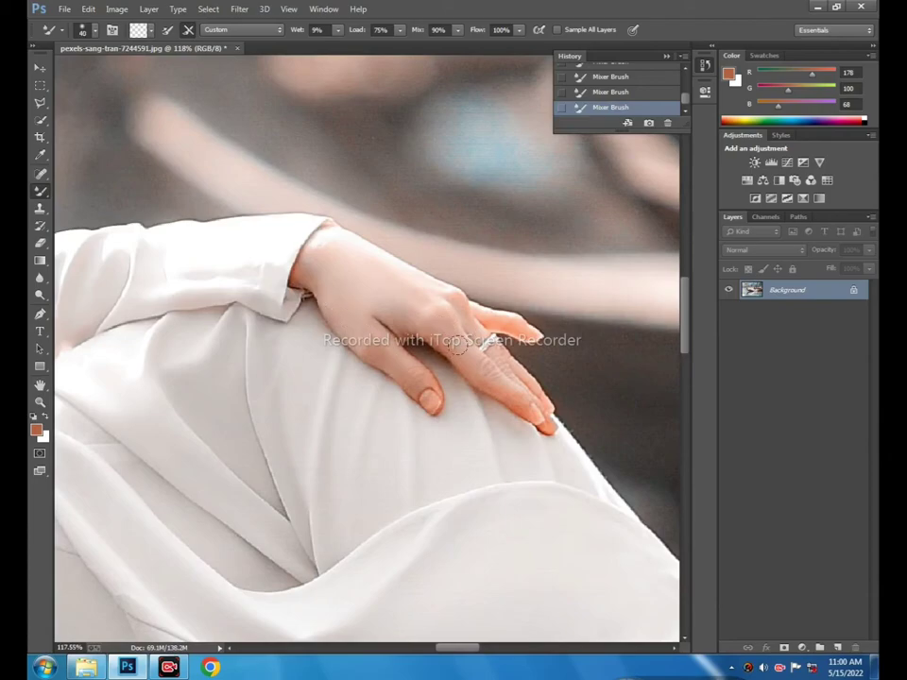
left_click_drag(462, 648, 552, 648)
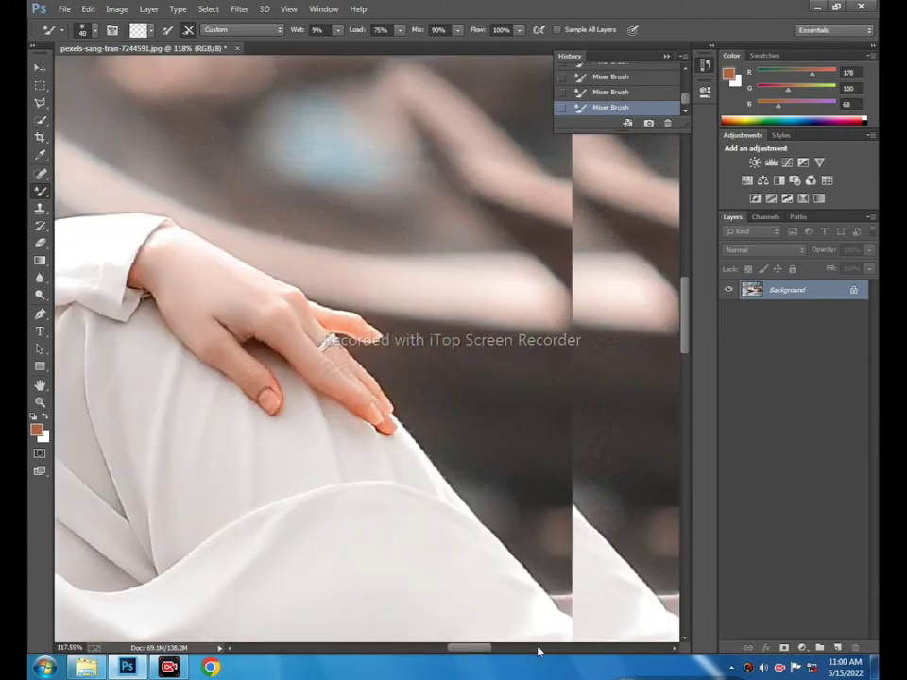
- Smooth her foot and lower leg with brush sizes 30 and 25
scroll(435, 508, "down", 3)
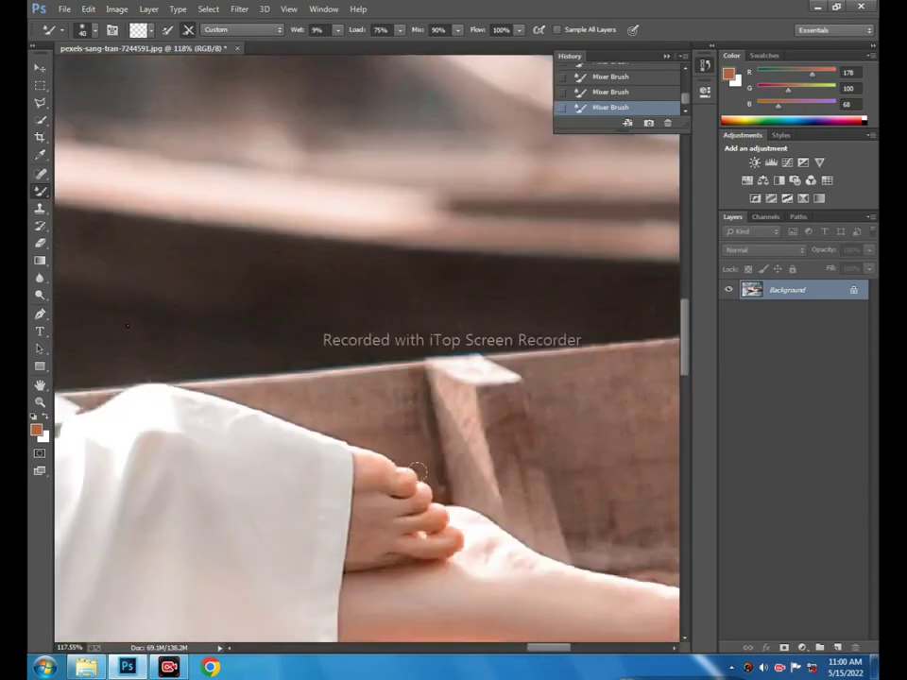
scroll(449, 515, "down", 3)
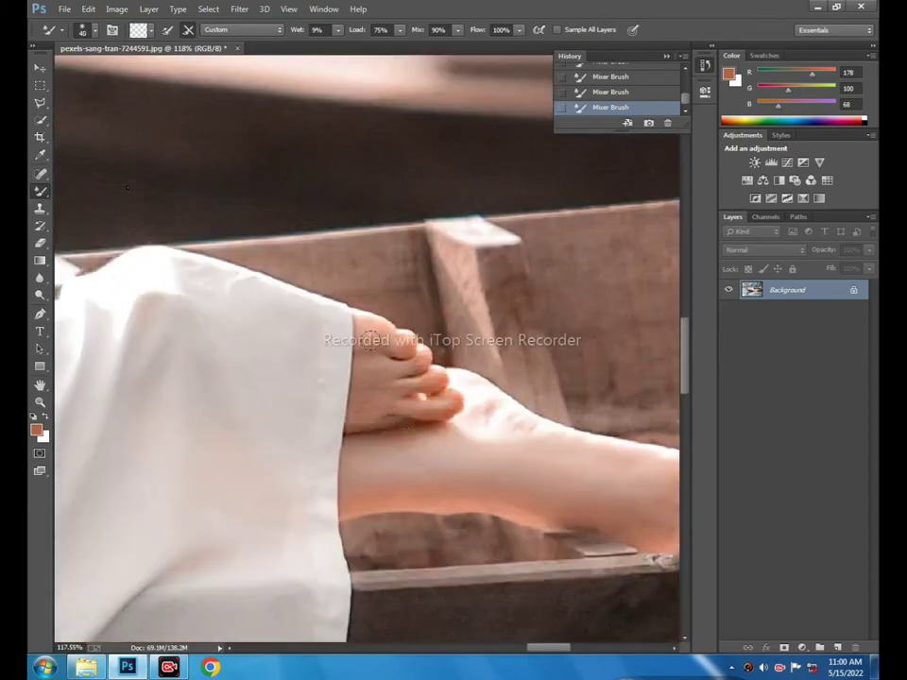
key("bracketleft")
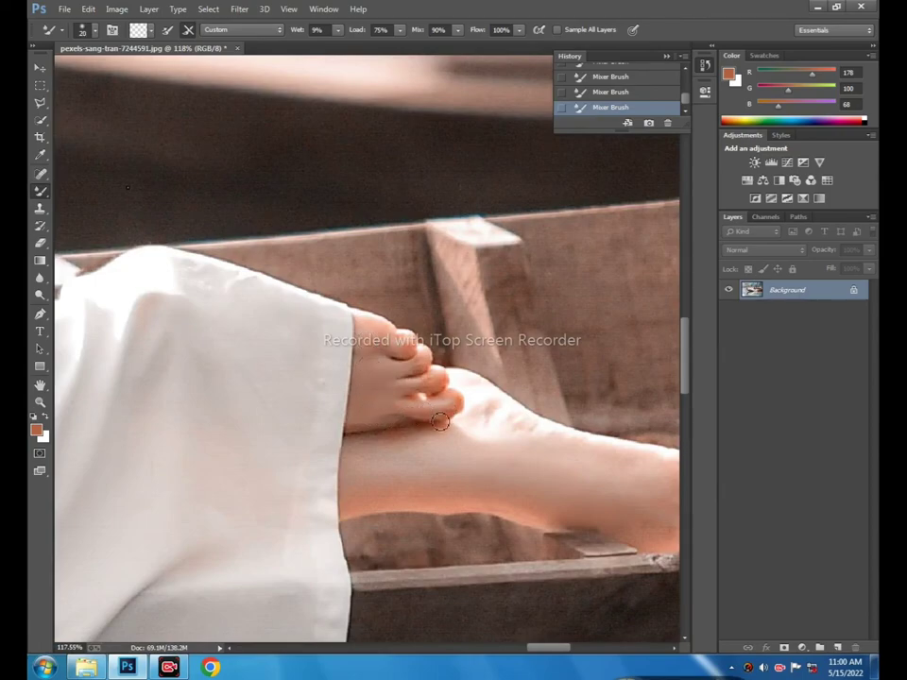
key("bracketleft")
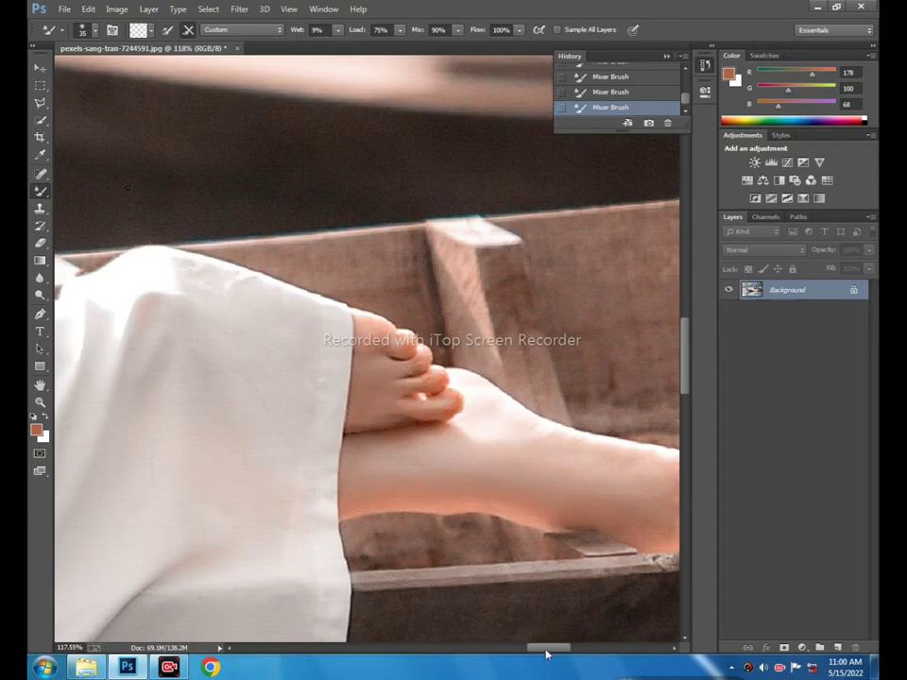
left_click_drag(545, 653, 567, 651)
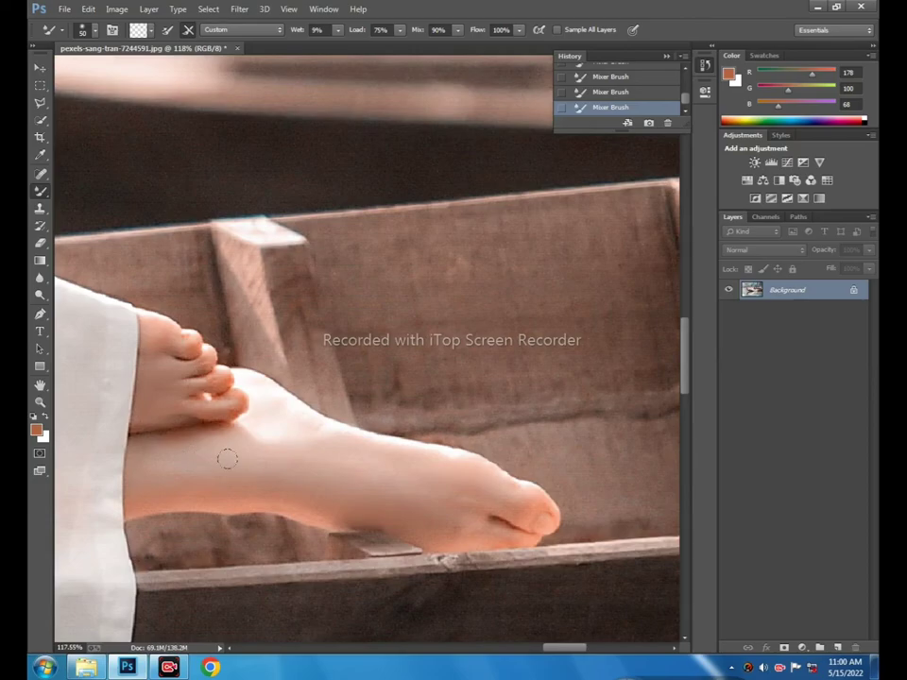
- Review the smoothed face, show the full retouched photo, and save it as a new file
key("z")
right_click(312, 408)
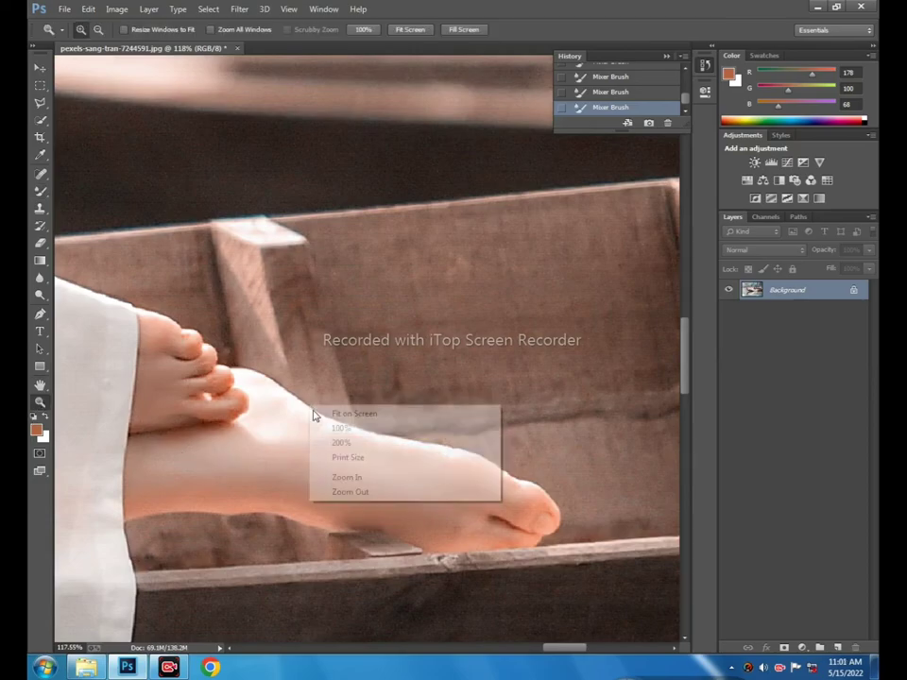
left_click(331, 414)
left_click_drag(208, 302, 269, 373)
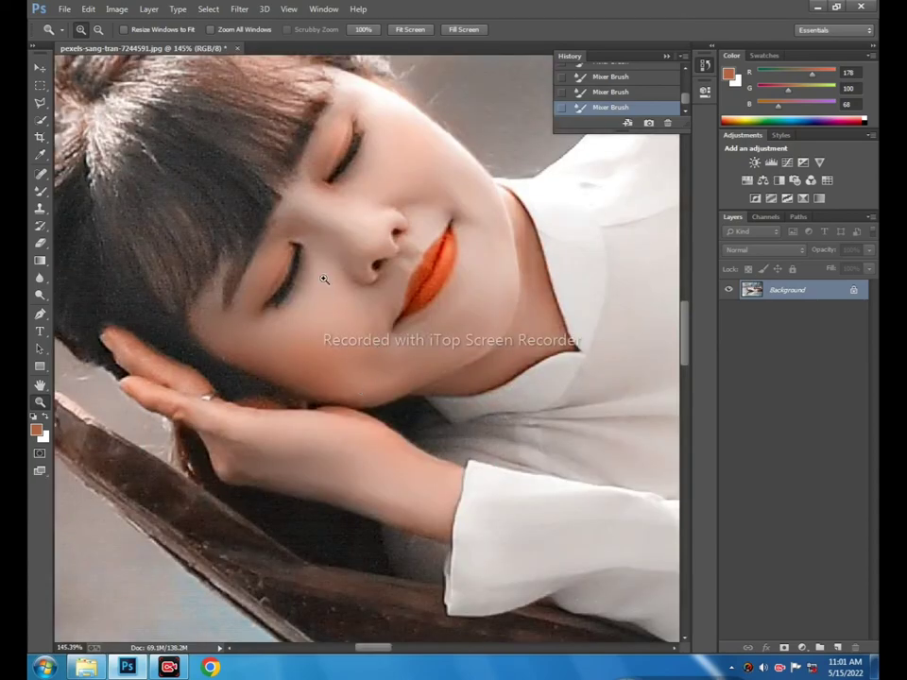
right_click(376, 275)
left_click(386, 277)
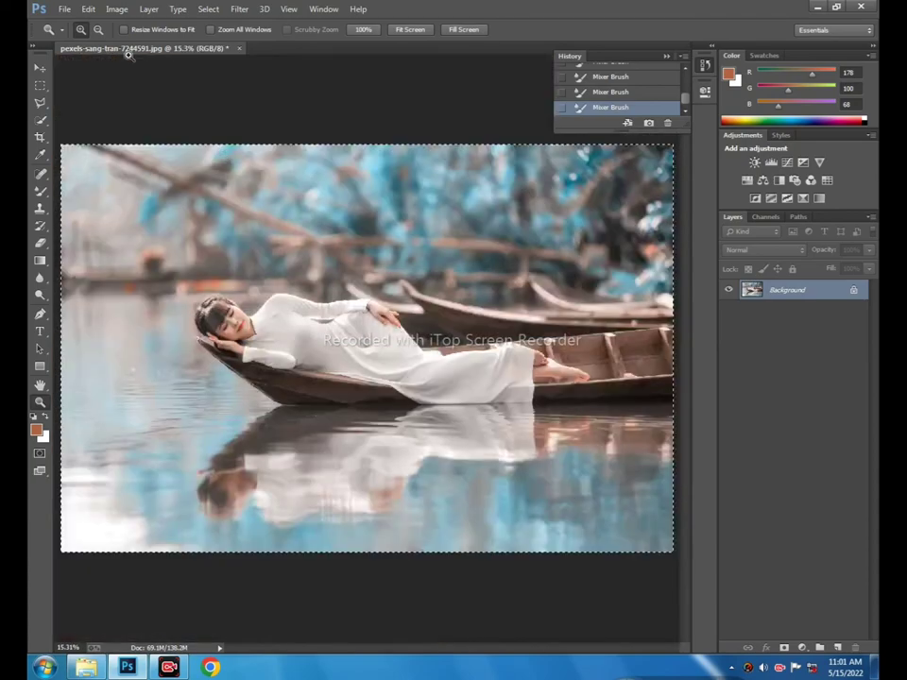
left_click(64, 8)
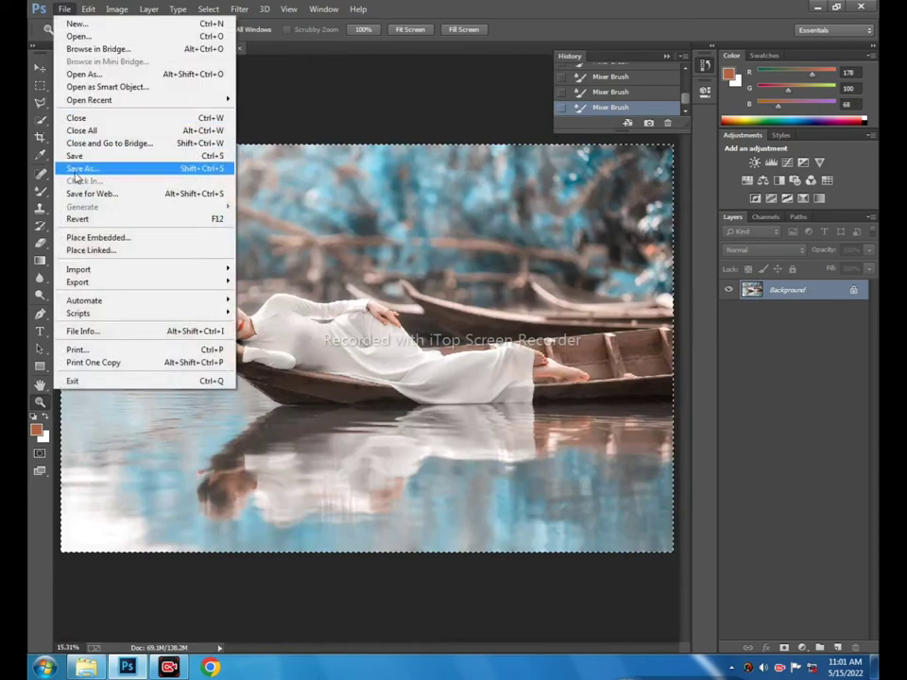
left_click(501, 278)
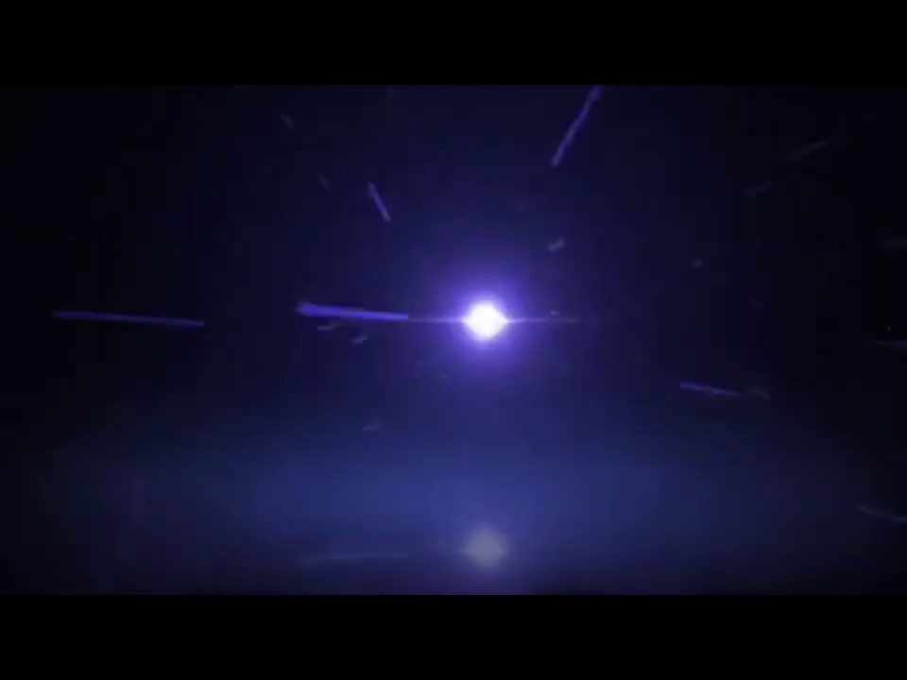